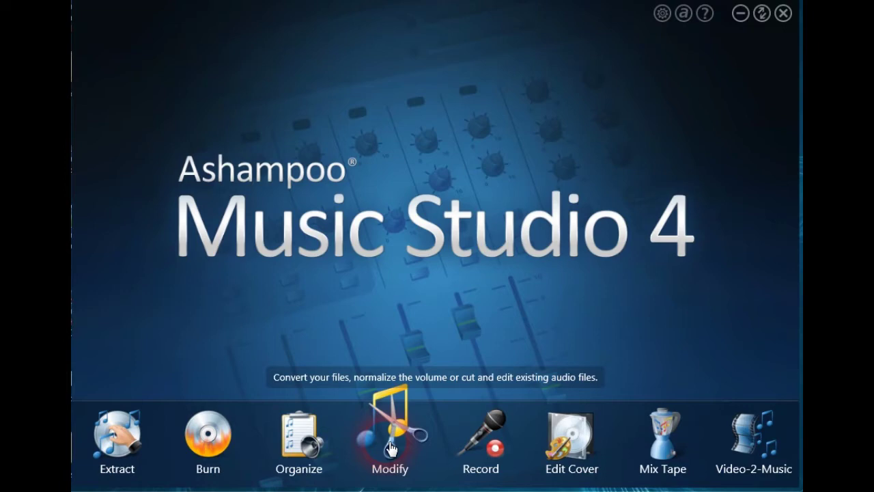
- Open the Edit files editor from Modify on the start screen to get a blank timeline
click(390, 449)
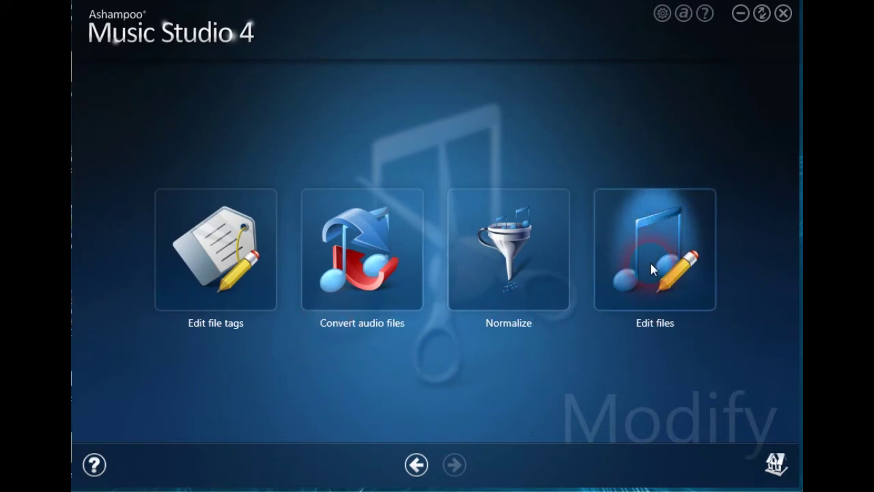
click(647, 298)
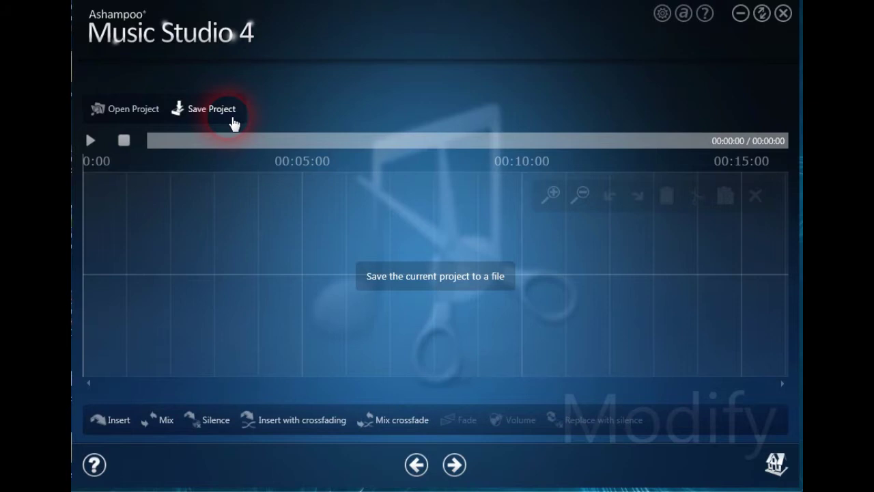
drag(295, 213, 303, 217)
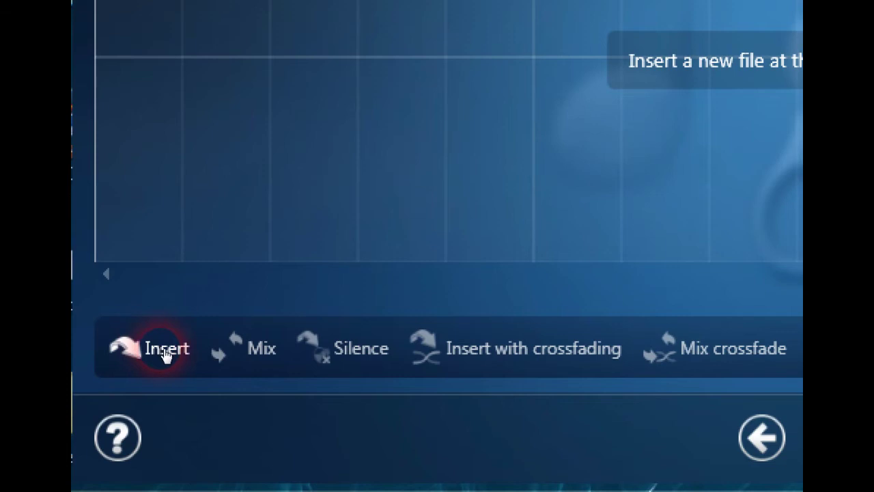
- Insert the scorpions-holiday MP3 into the empty timeline
click(164, 352)
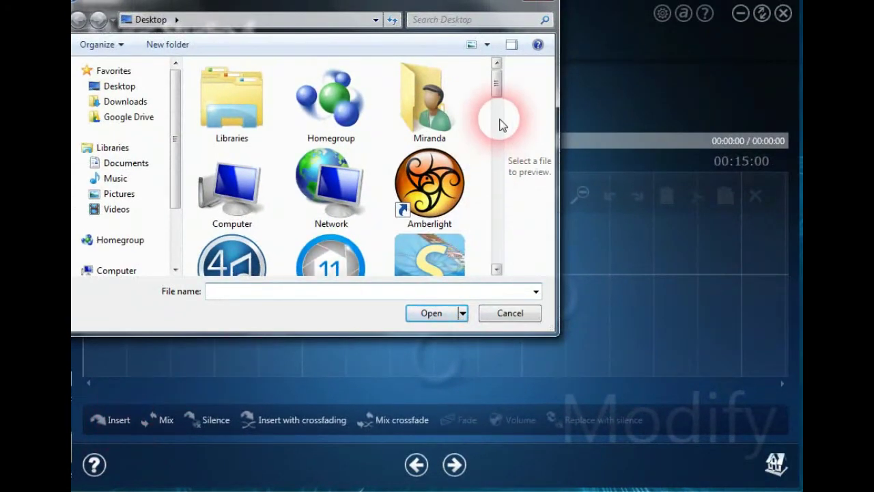
drag(496, 88, 470, 233)
click(437, 235)
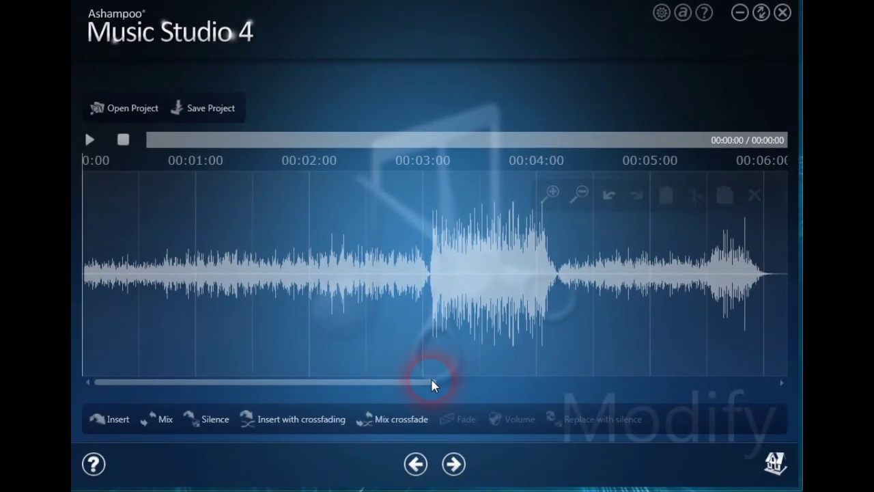
- Move the playback line to about 00:02:30 and begin selecting the audio from there
drag(432, 384, 401, 392)
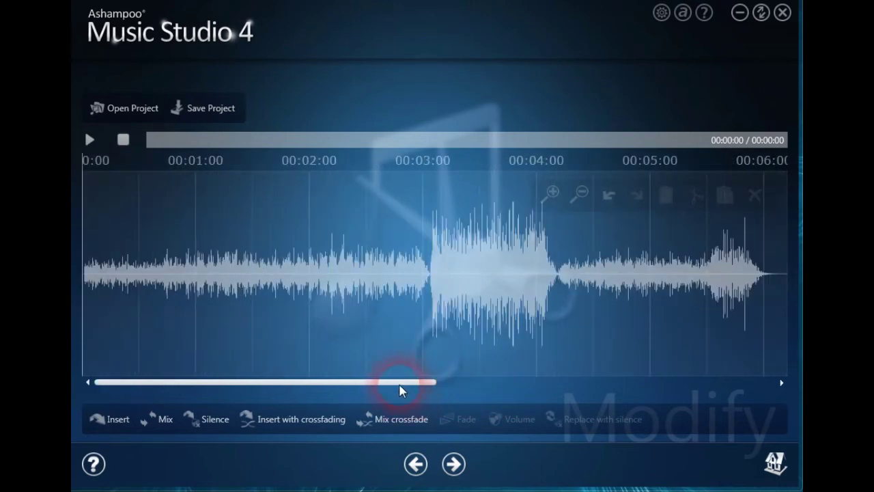
click(426, 295)
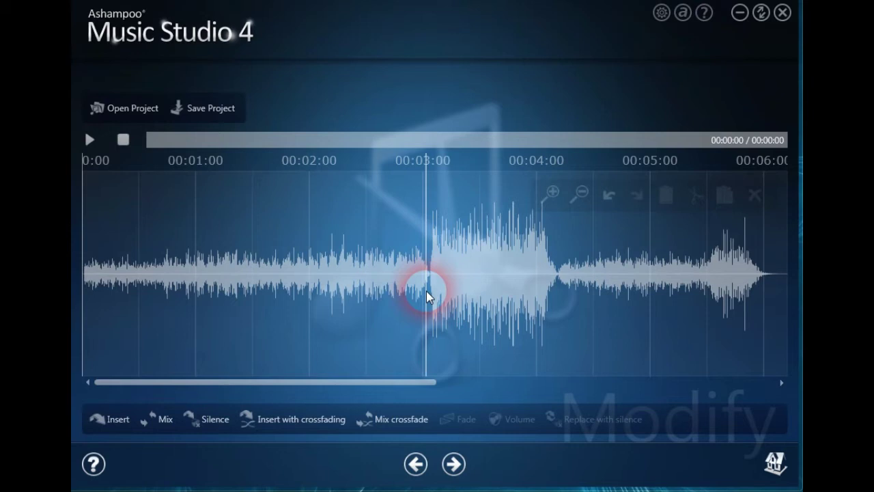
drag(426, 295, 425, 295)
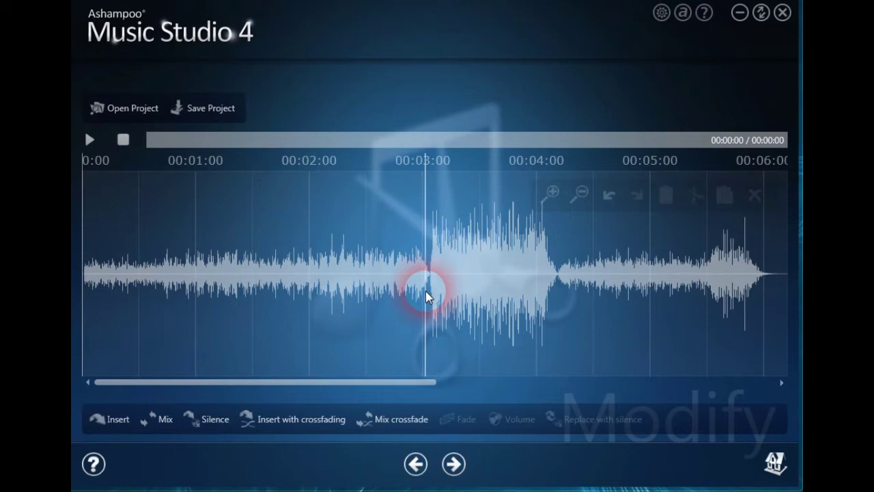
drag(425, 291, 148, 260)
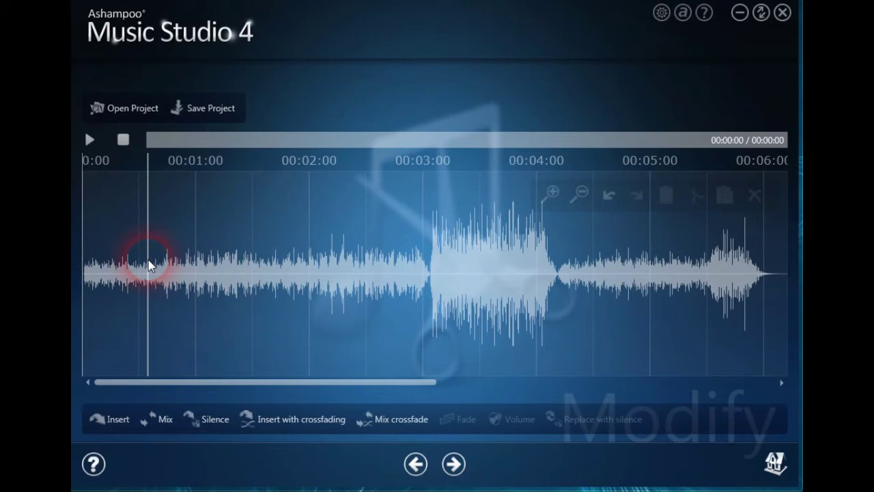
drag(148, 260, 368, 293)
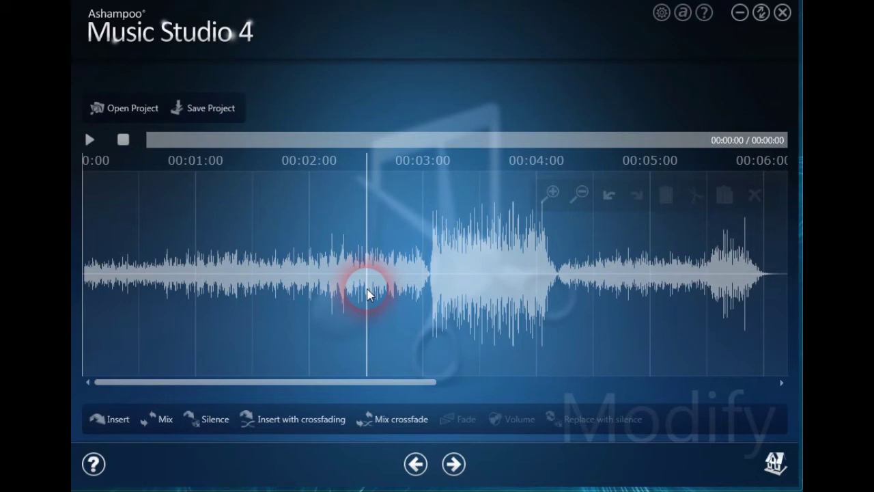
drag(367, 293, 368, 294)
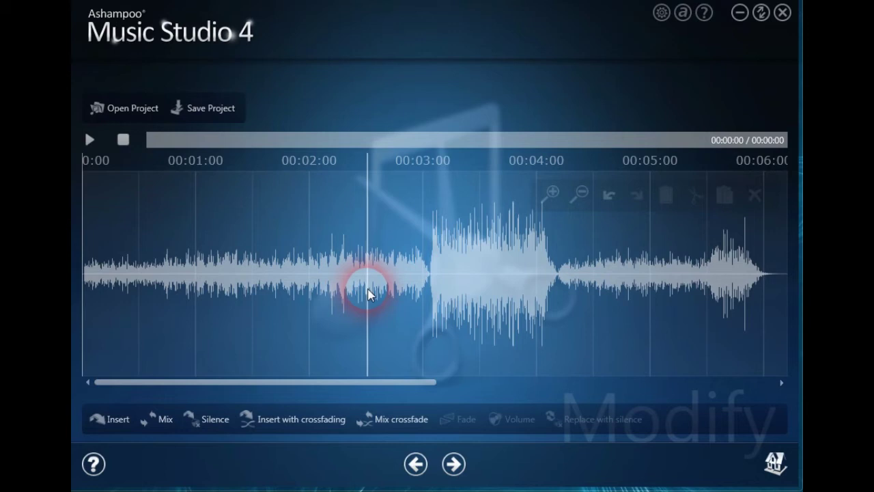
drag(369, 293, 558, 294)
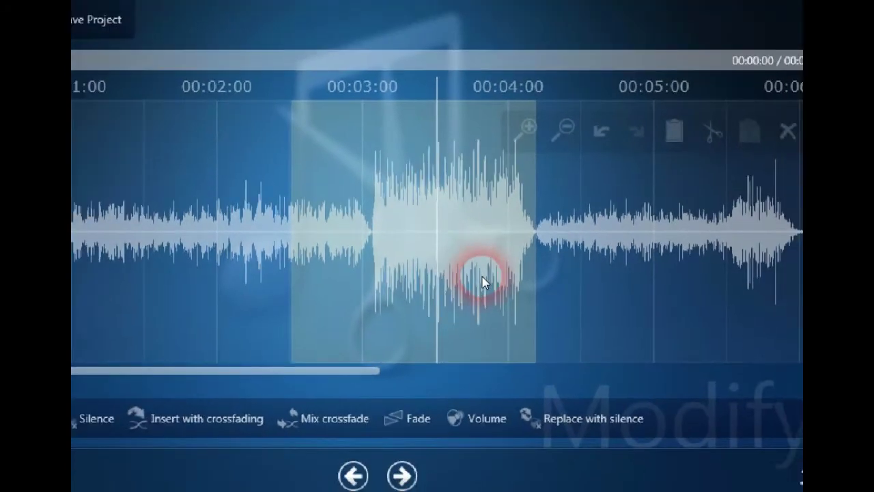
- Zoom in to check the 00:02:30–00:04:10 selection edges and reposition the playback line
drag(481, 290, 559, 209)
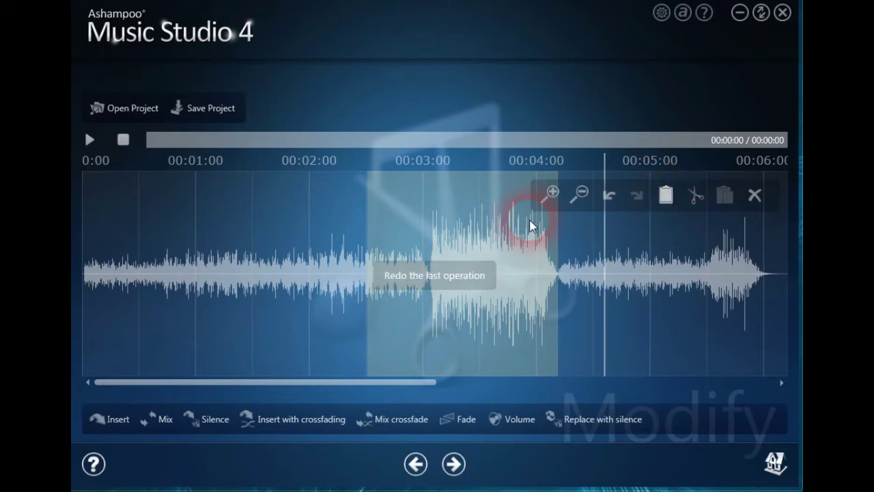
click(301, 260)
mouse_move(278, 267)
mouse_down()
mouse_move(85, 264)
mouse_move(204, 270)
mouse_move(285, 287)
mouse_up()
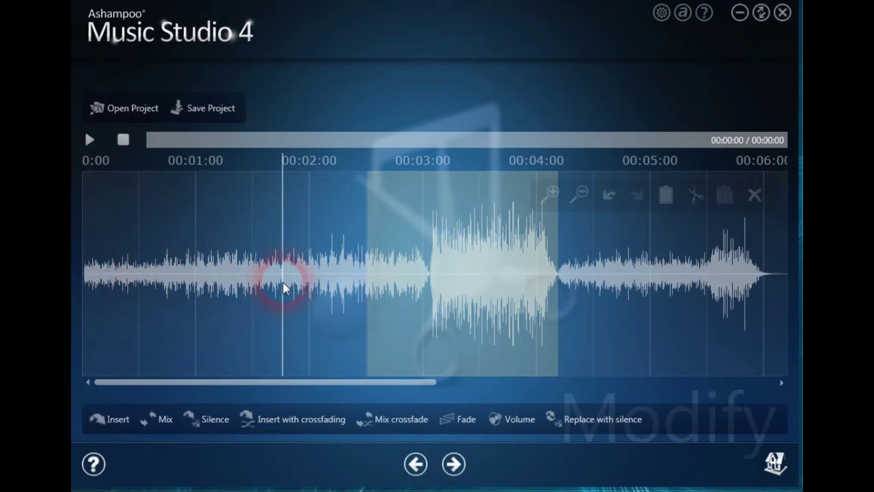
drag(283, 282, 430, 239)
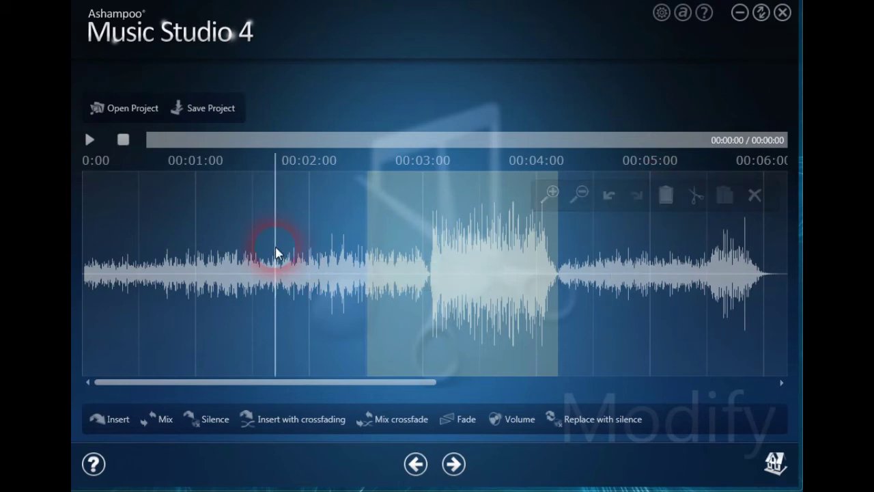
- Paste the clipboard passage into the track, then mark everything from about 00:01:40 onward
click(85, 292)
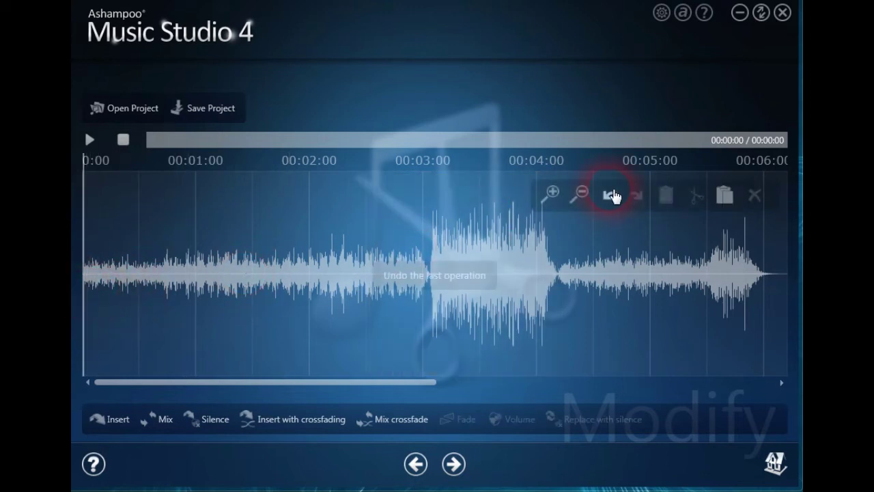
click(725, 197)
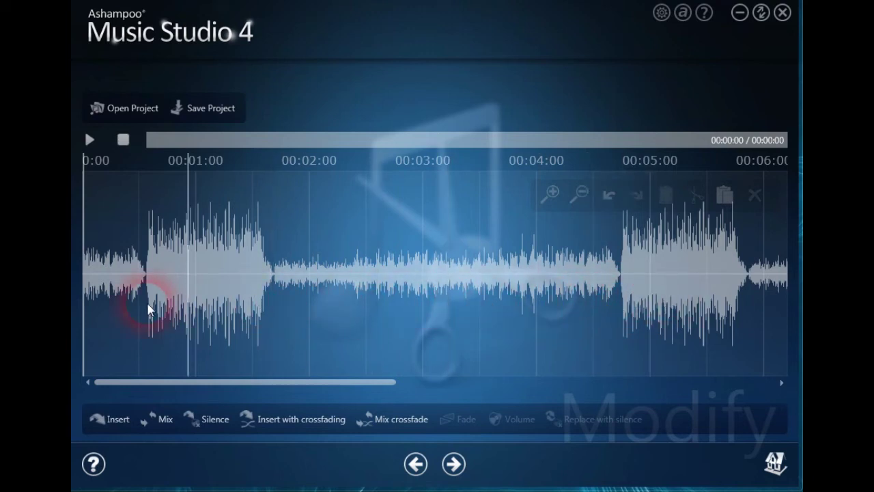
click(273, 305)
mouse_move(282, 306)
mouse_down()
mouse_move(480, 318)
mouse_move(800, 303)
mouse_move(791, 312)
mouse_move(770, 309)
mouse_up()
click(632, 427)
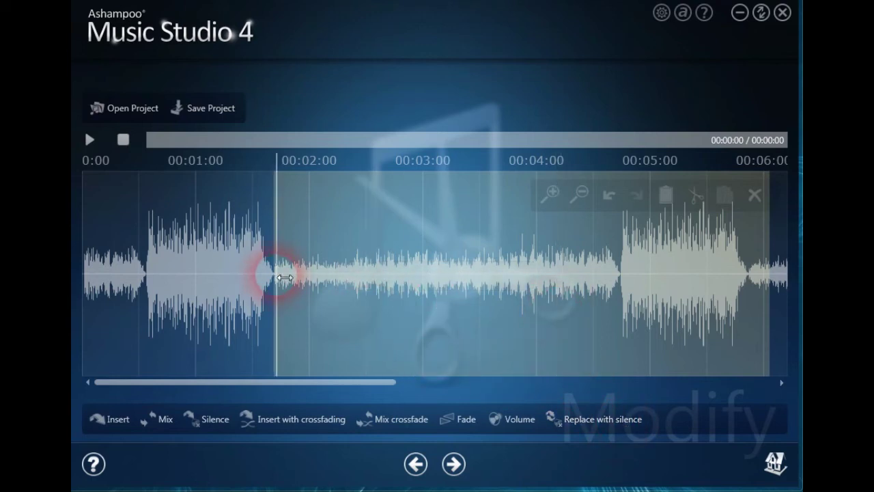
- Replace the 00:01:40–00:03:00 and 00:03:00–00:05:40 stretches with silence
drag(285, 278, 438, 288)
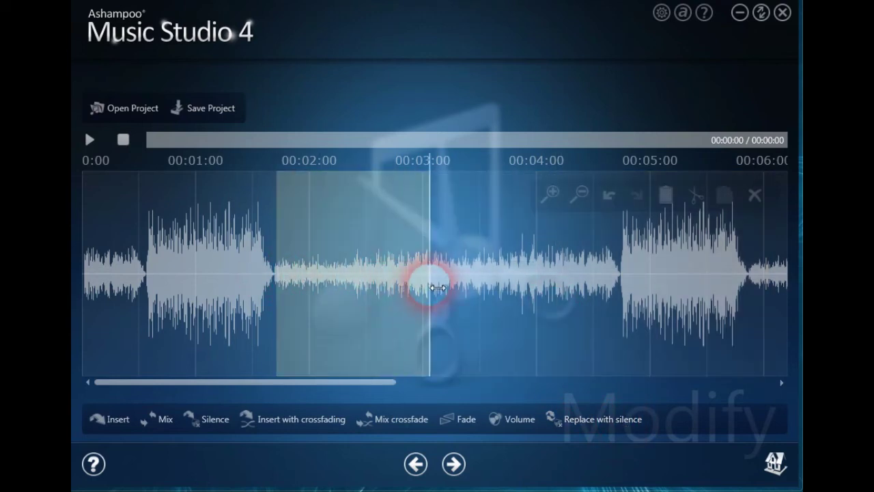
click(600, 419)
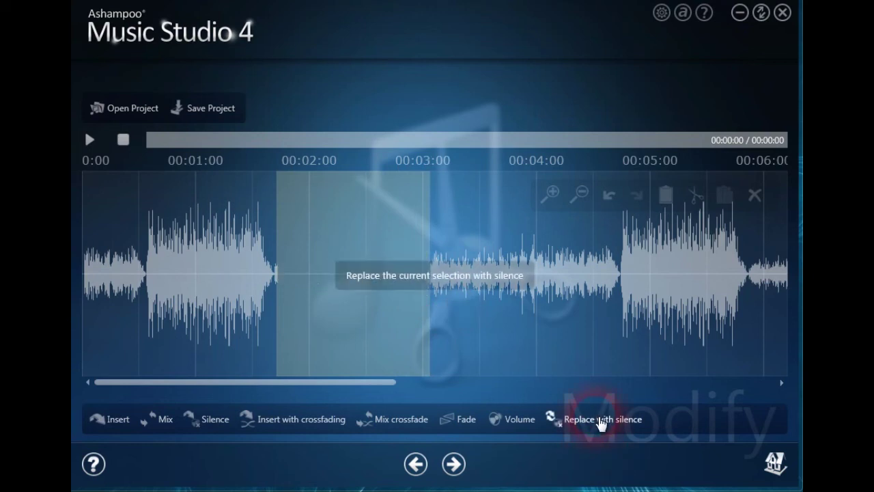
mouse_move(415, 264)
mouse_down()
mouse_move(595, 260)
mouse_move(741, 278)
mouse_move(734, 273)
mouse_up()
click(630, 422)
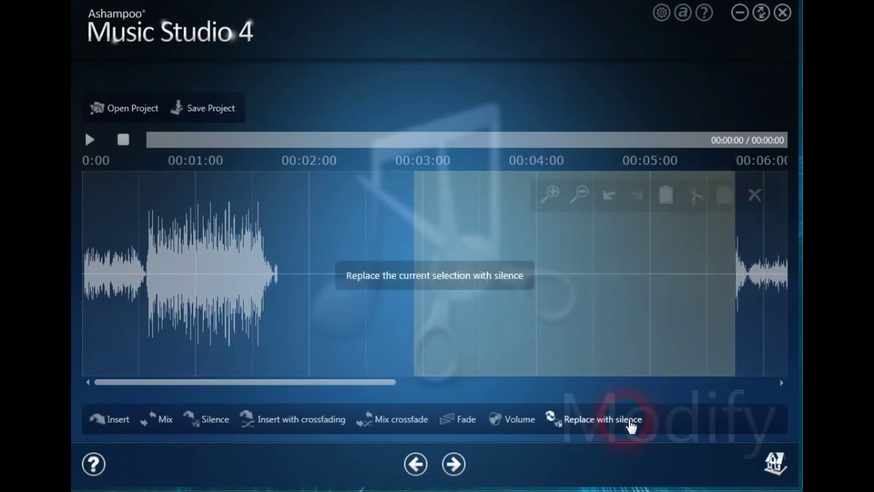
- Silence the remaining tail of the track and scroll back toward the start
drag(390, 382, 514, 390)
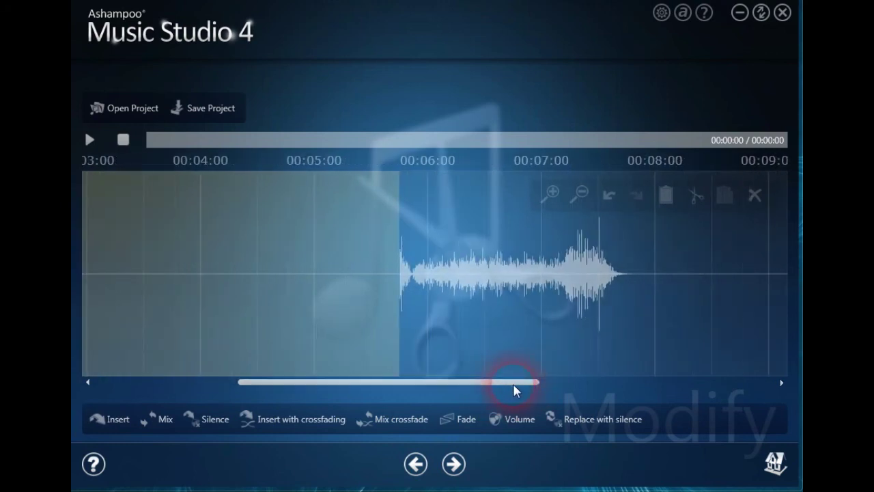
click(378, 237)
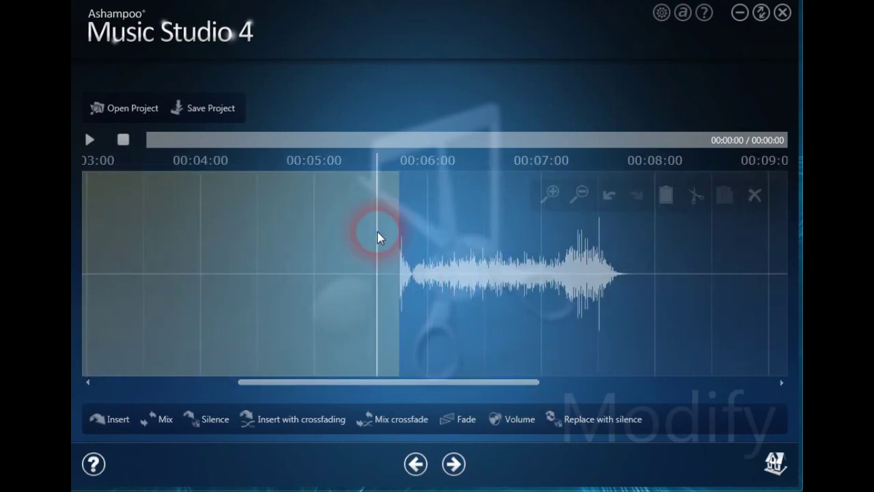
drag(377, 237, 650, 261)
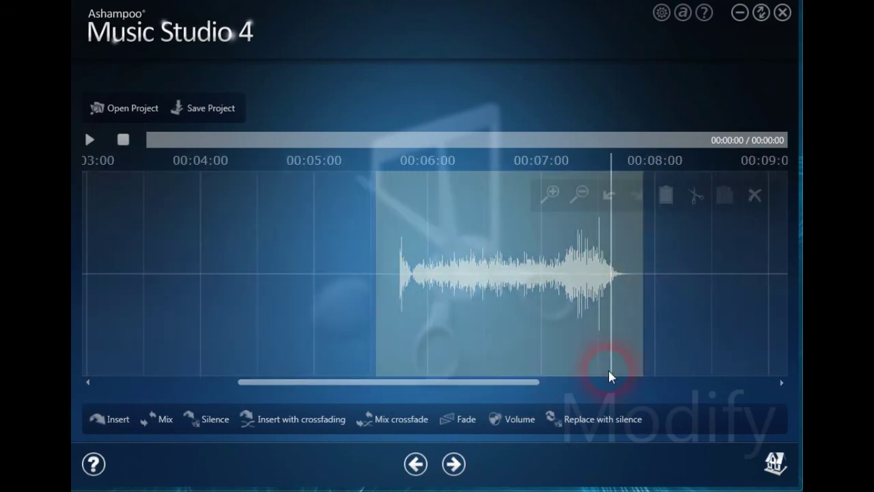
click(622, 423)
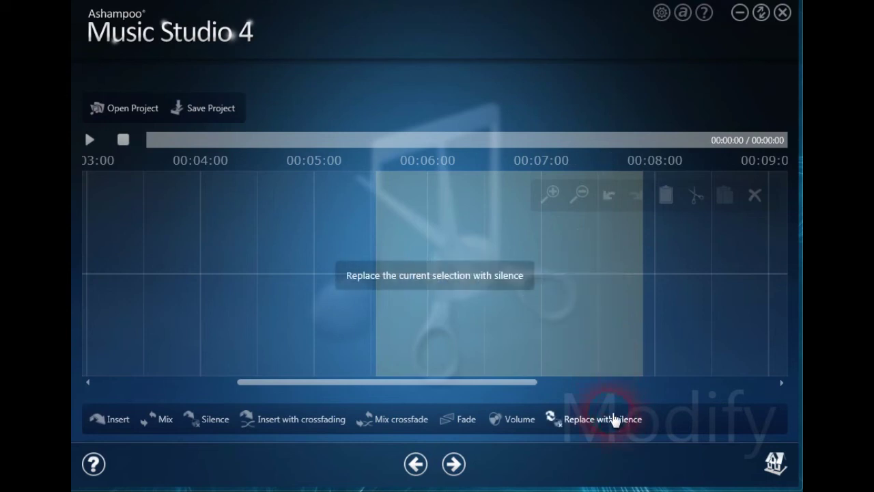
drag(530, 383, 354, 391)
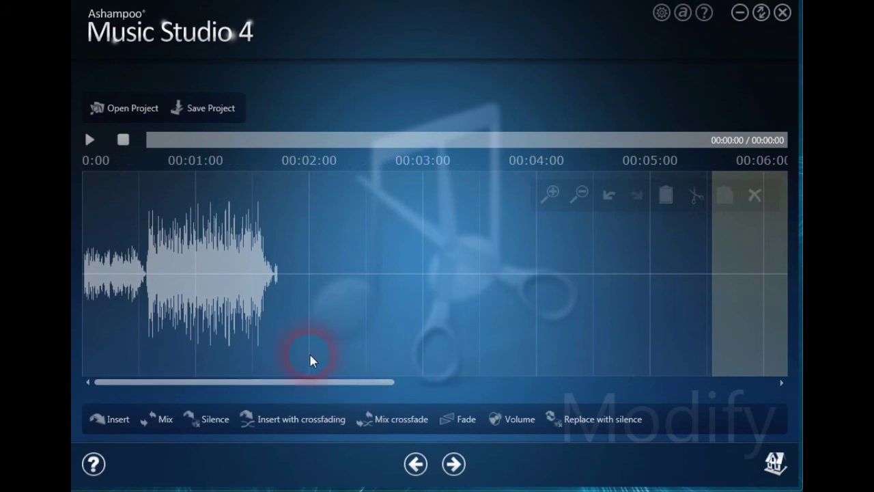
click(87, 309)
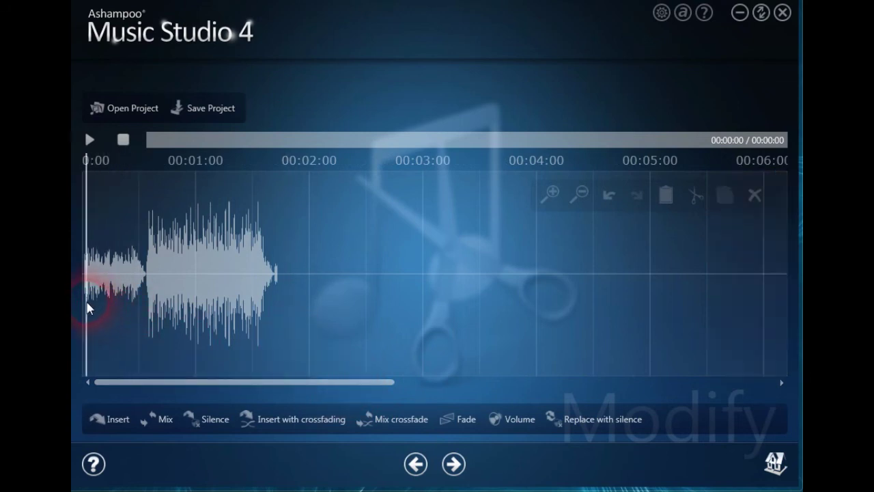
click(89, 140)
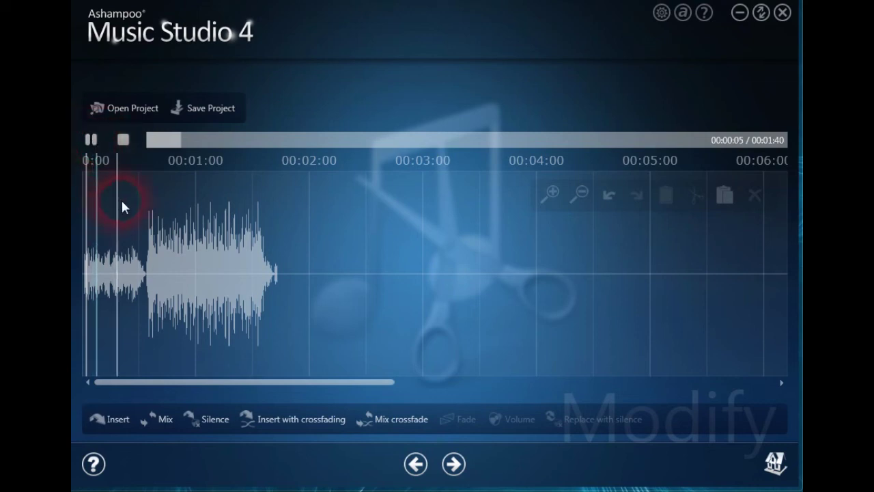
click(92, 142)
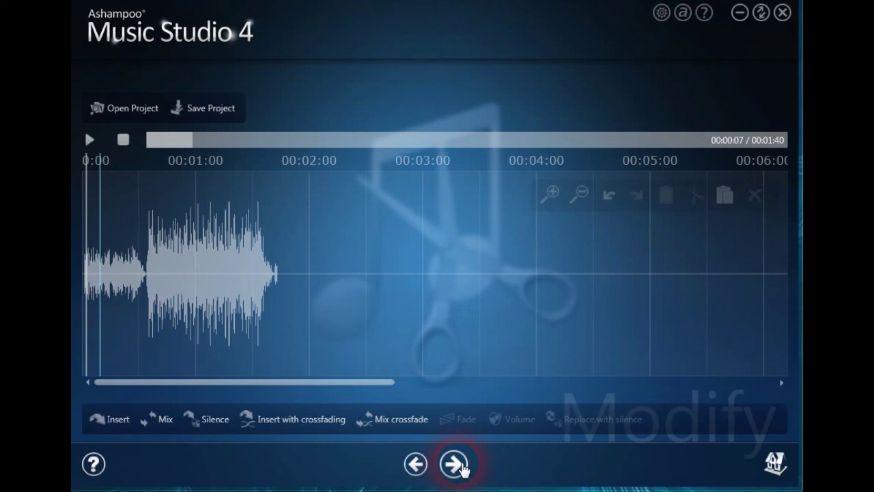
- Export the edited track as a 128 kBits/s stereo MP3 named TestingTwo
click(454, 464)
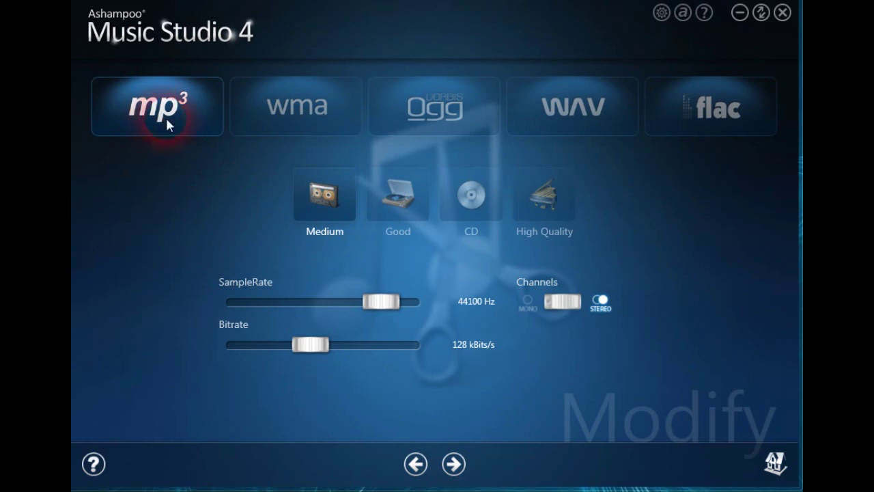
click(453, 465)
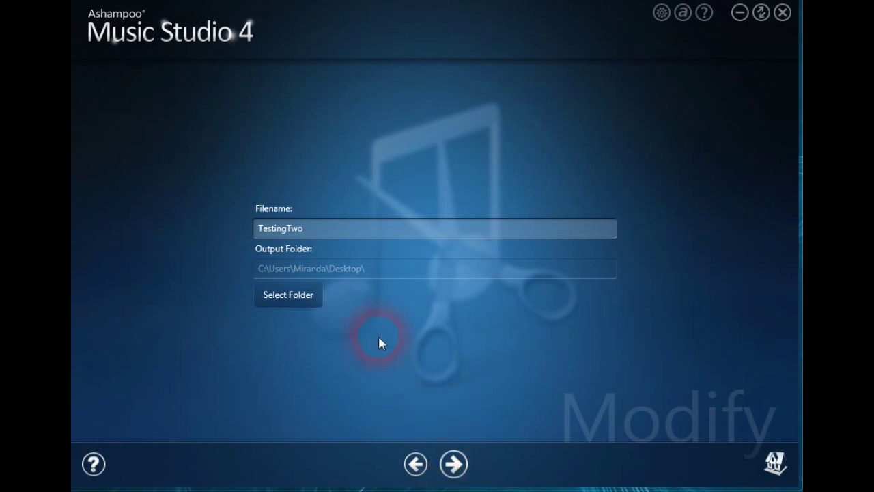
click(453, 464)
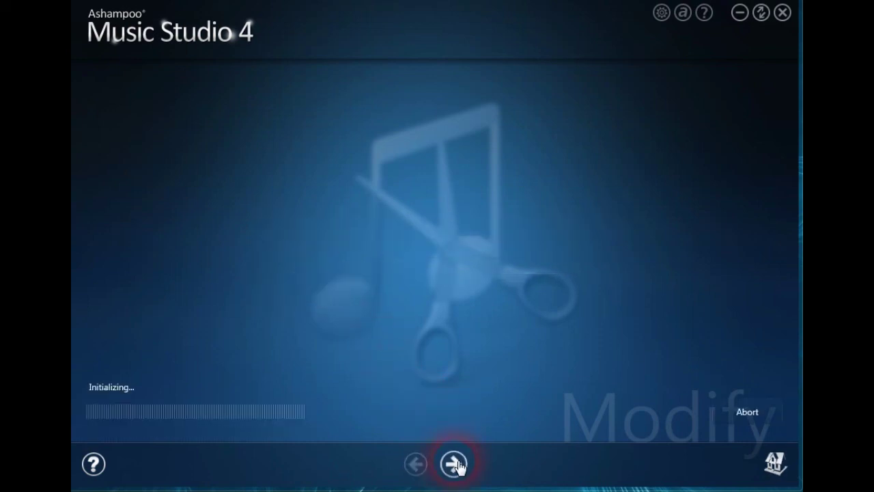